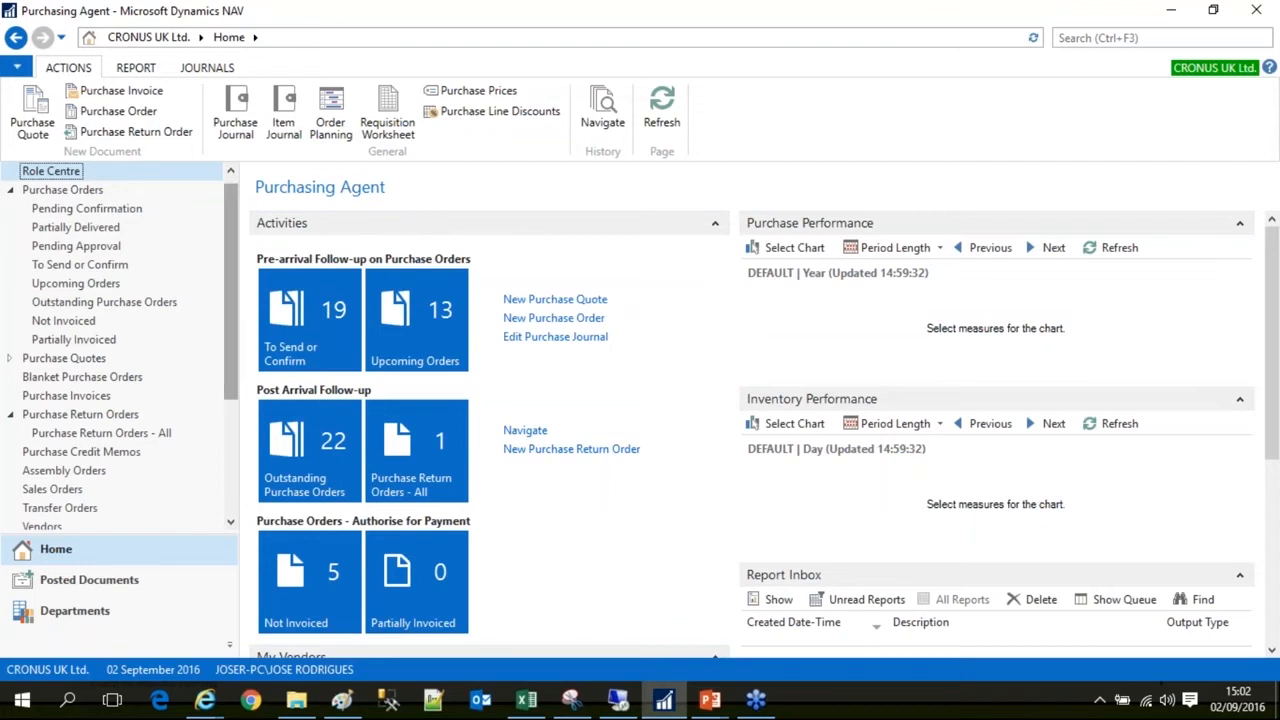
Open the Vendors list from the Order Processing area of the Purchase department.
scroll(120, 400, "down", 1)
scroll(114, 329, "up", 1)
left_click(95, 612)
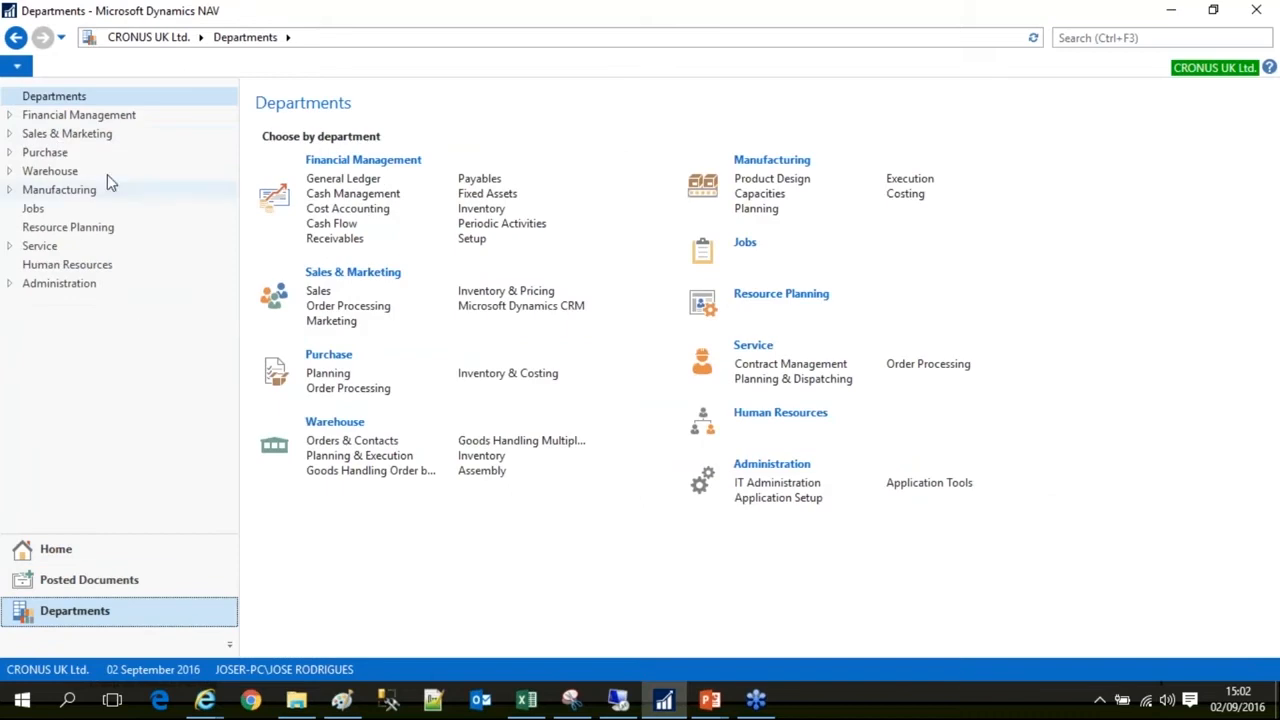
left_click(55, 156)
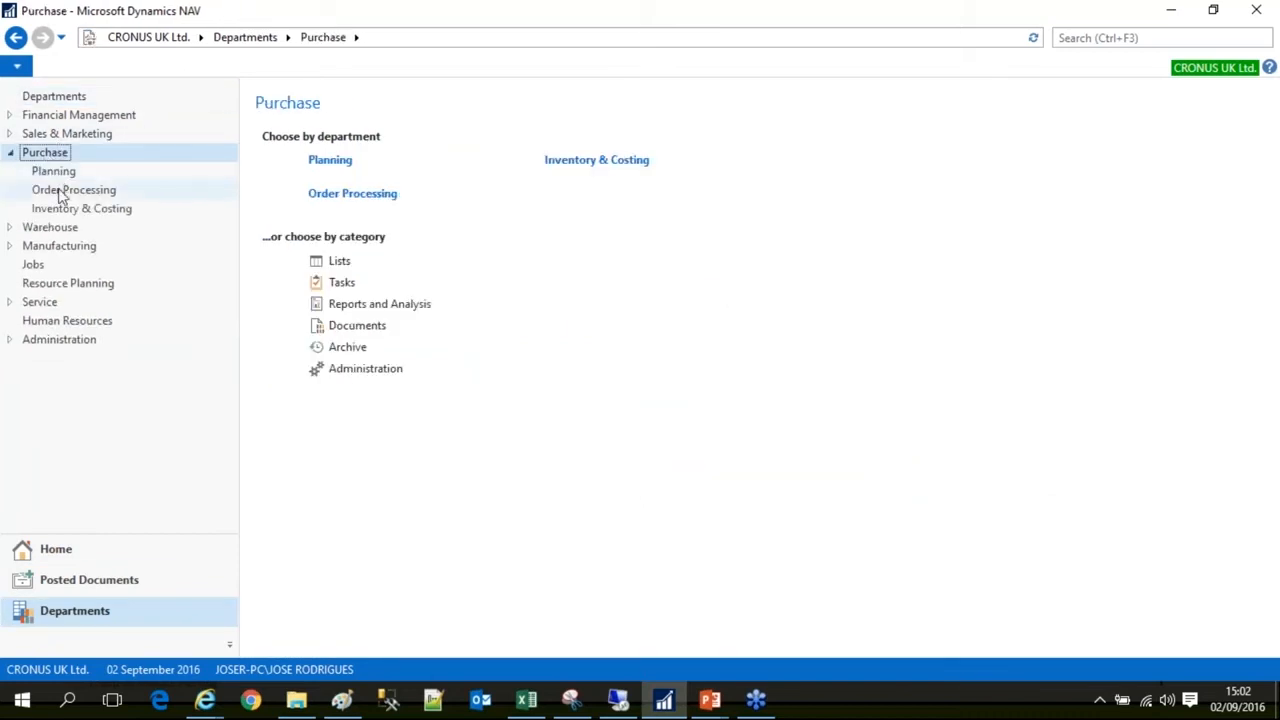
left_click(62, 190)
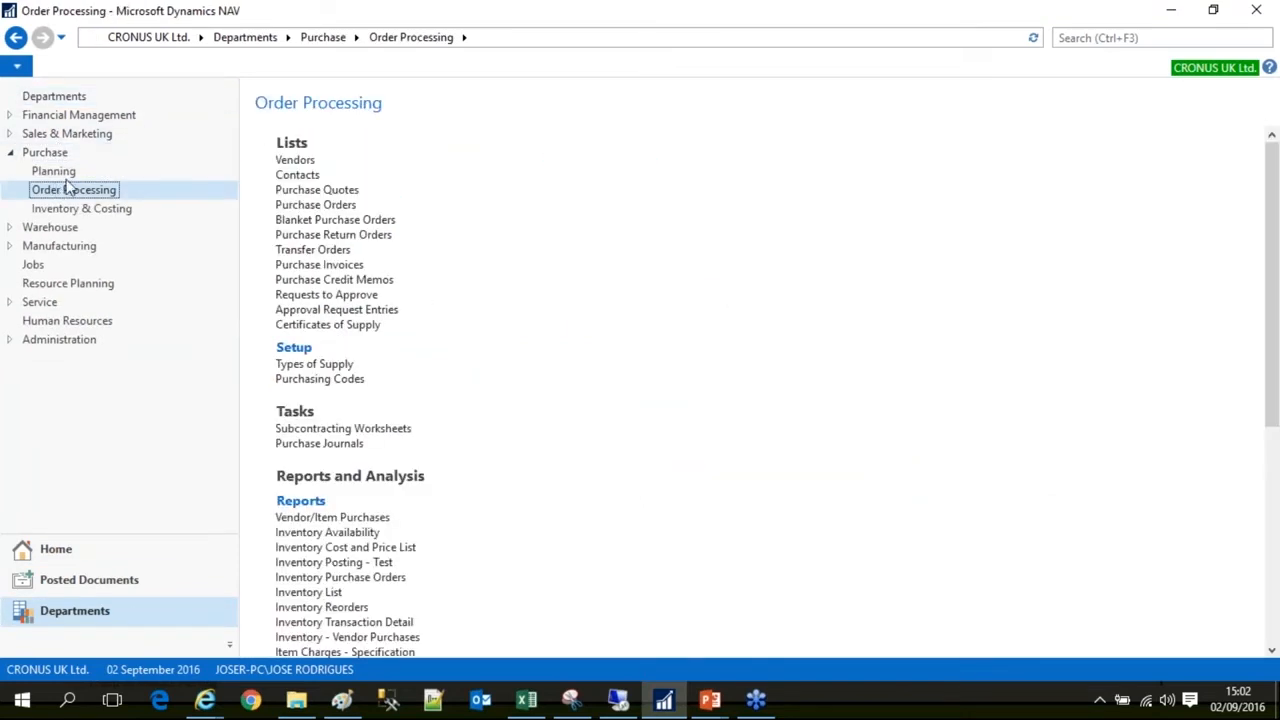
left_click(297, 161)
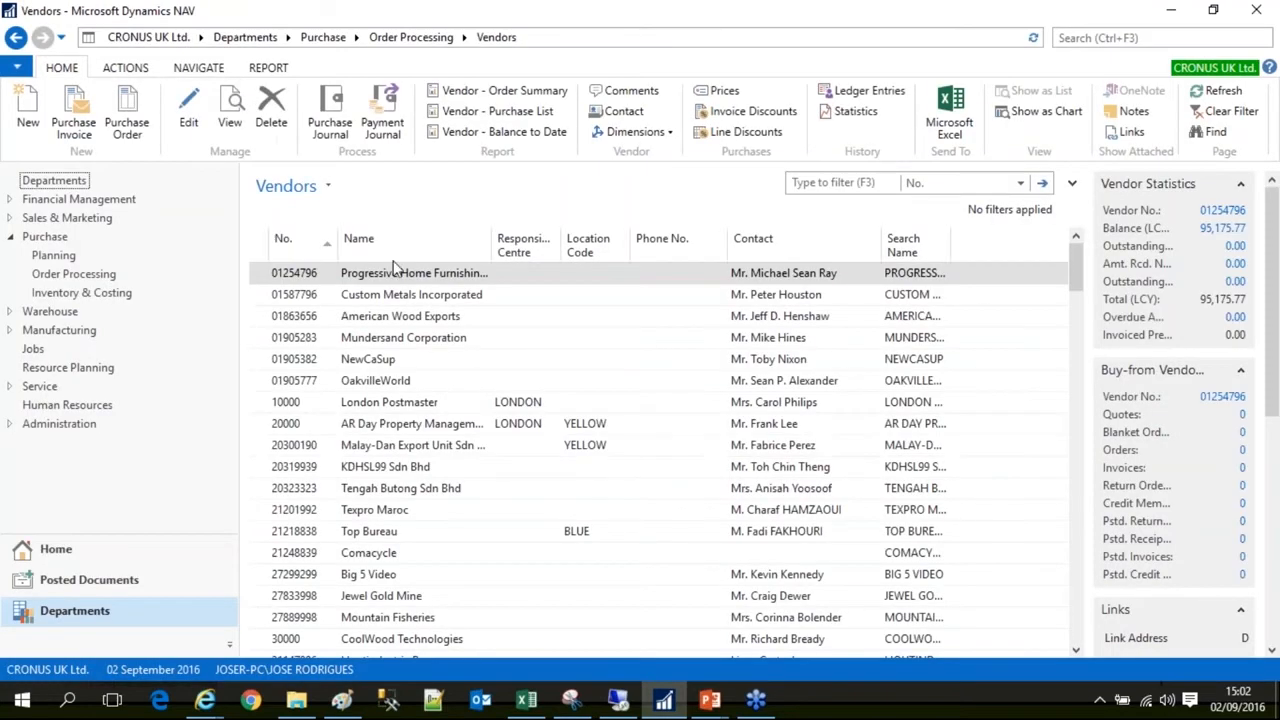
Filter the Vendors list by Name with "The Nav".
scroll(402, 294, "down", 6)
scroll(402, 294, "up", 4)
scroll(405, 300, "down", 3)
scroll(405, 300, "down", 10)
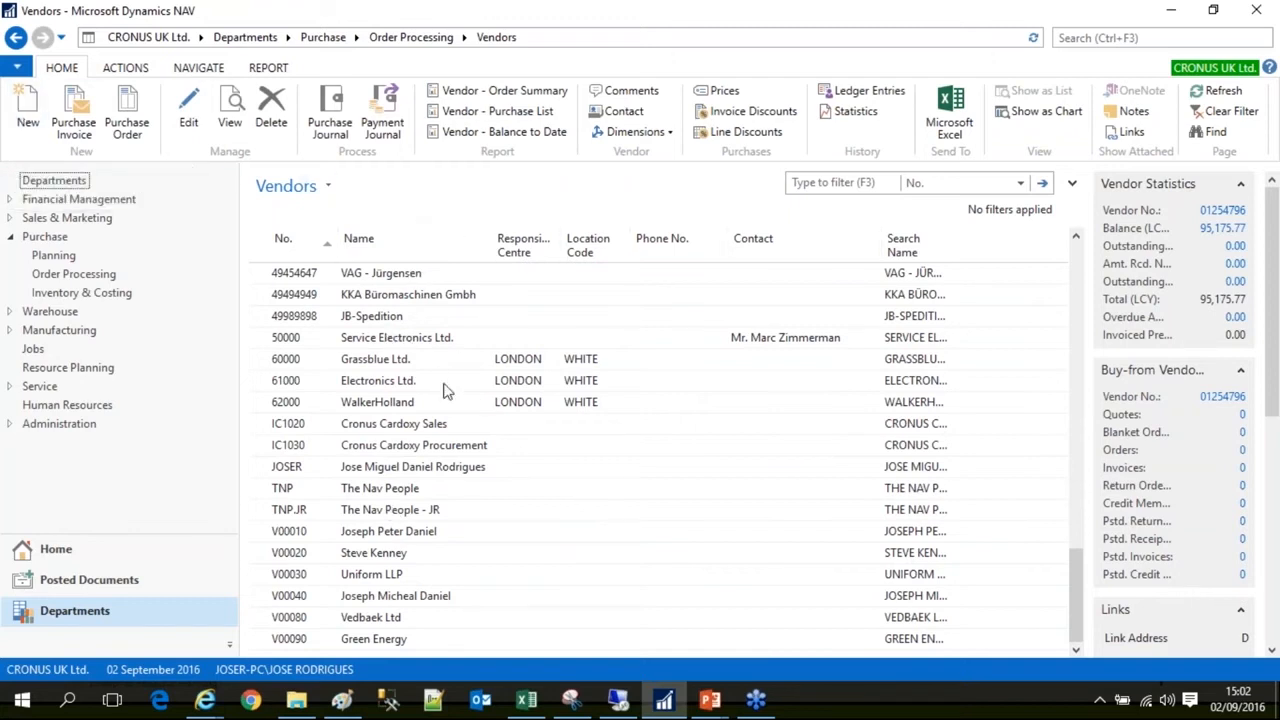
left_click(940, 183)
left_click(930, 225)
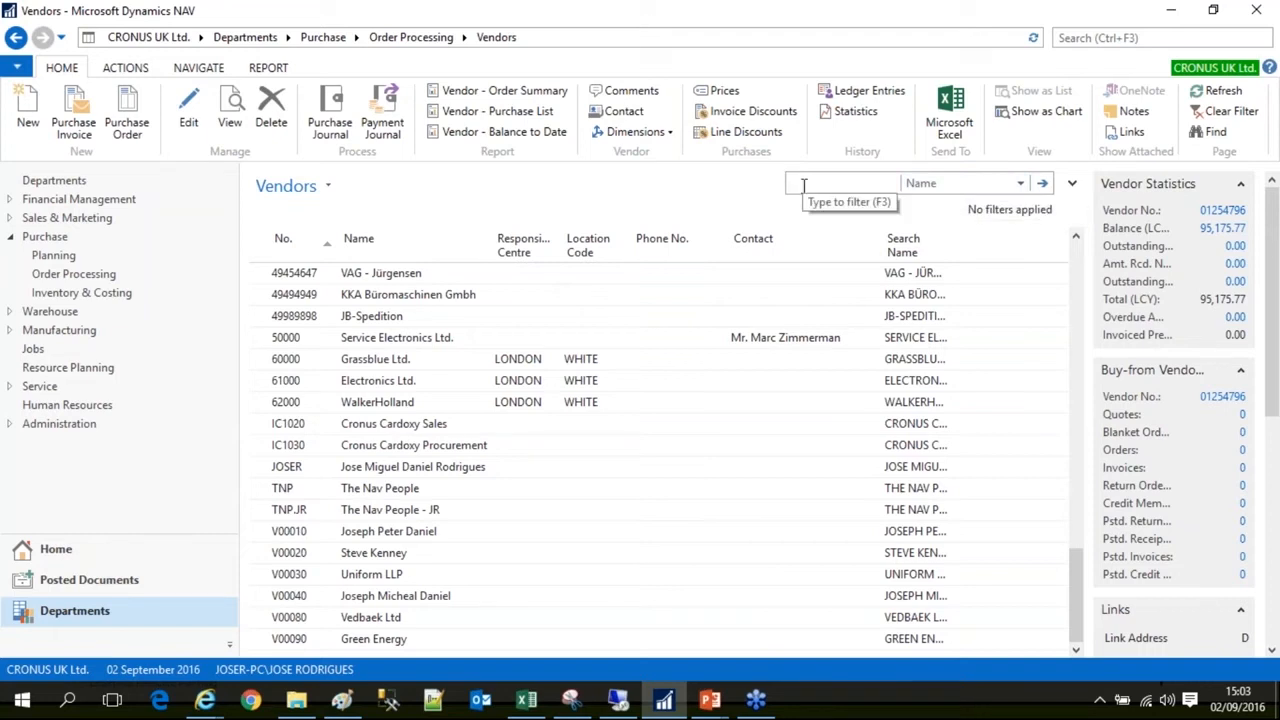
type("The Nav")
key("Return")
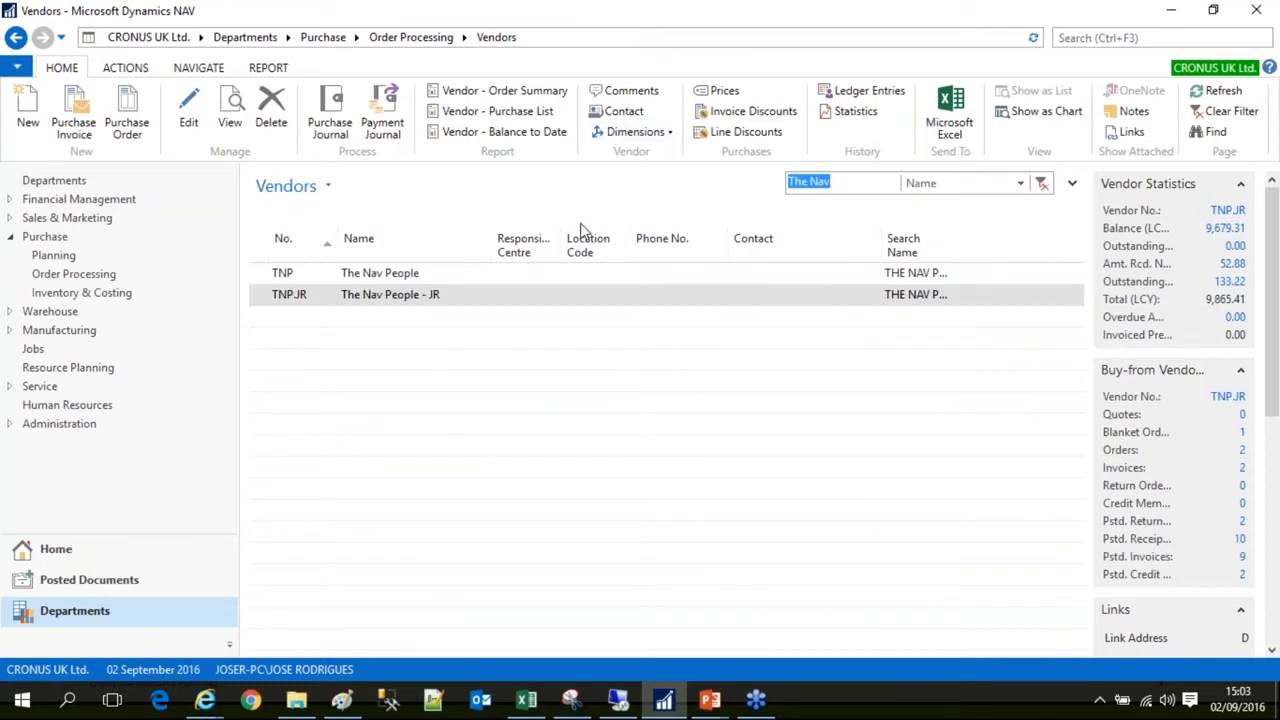
Open the vendor card of The Nav People for viewing and look up the number series behind its No. field.
left_click(395, 280)
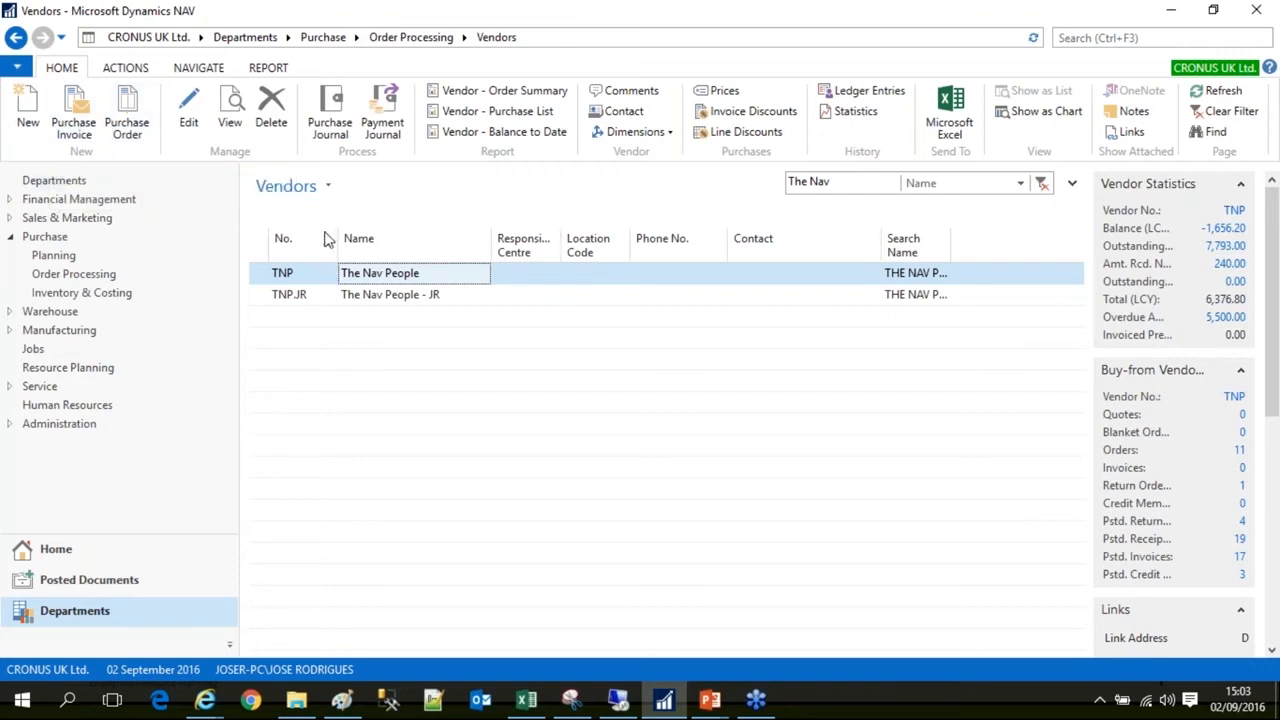
left_click(231, 110)
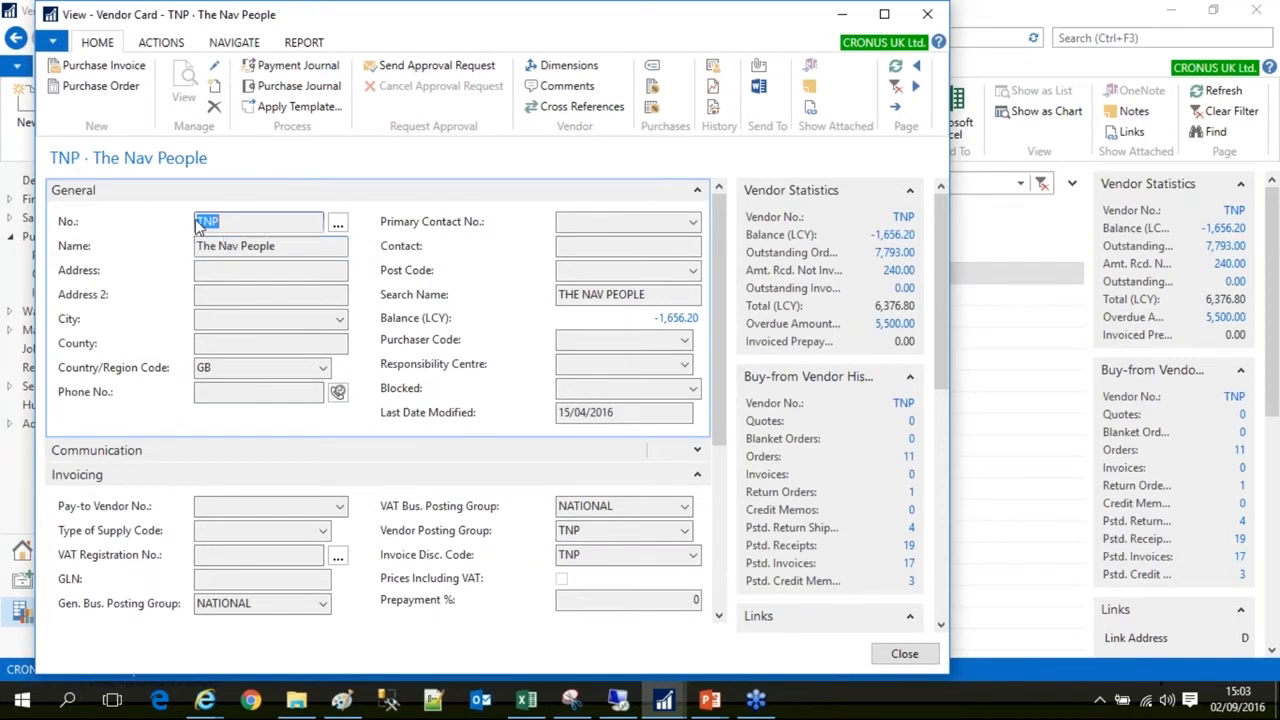
left_click(337, 222)
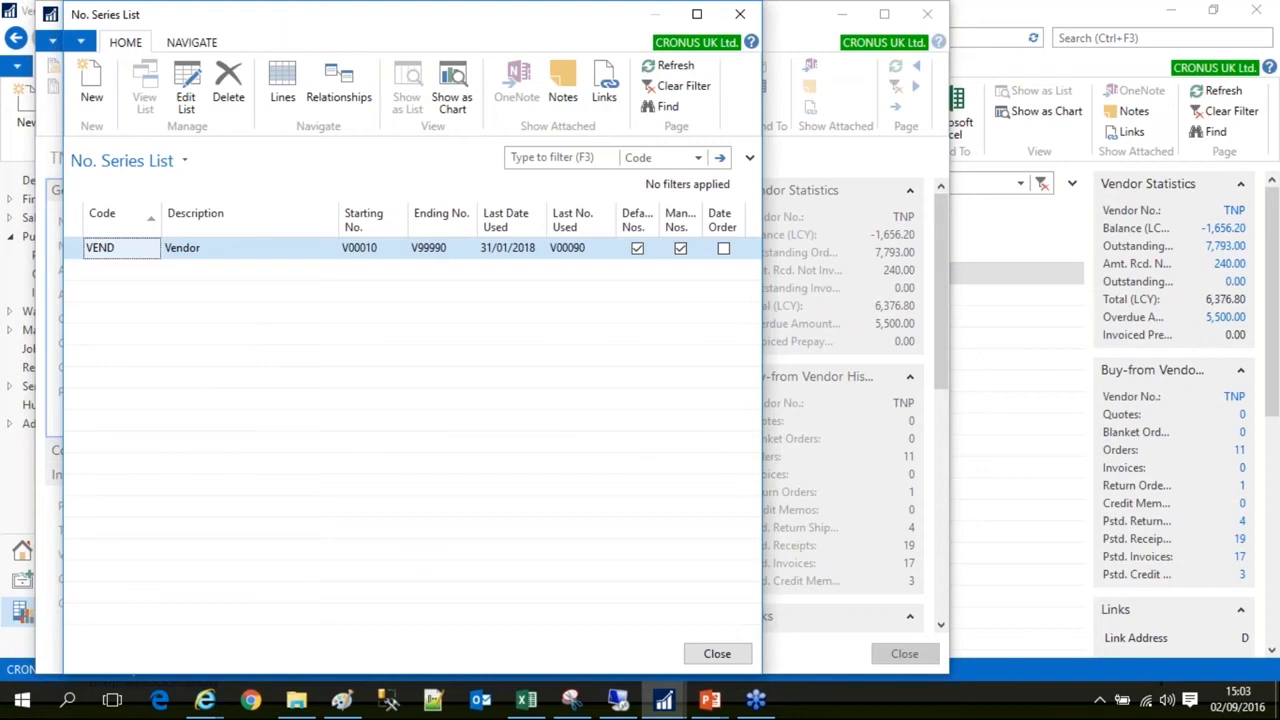
key("Escape")
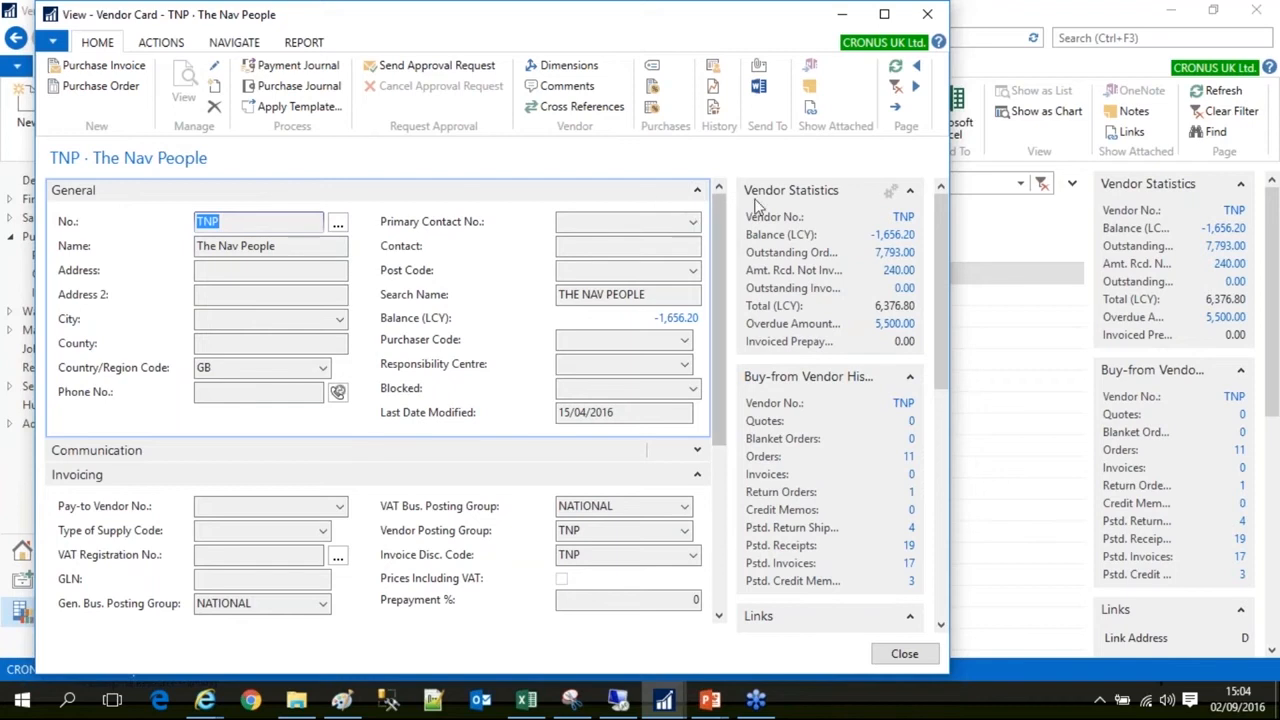
Apply the VEND02 Vendor EU configuration template to The Nav People vendor card.
left_click(696, 192)
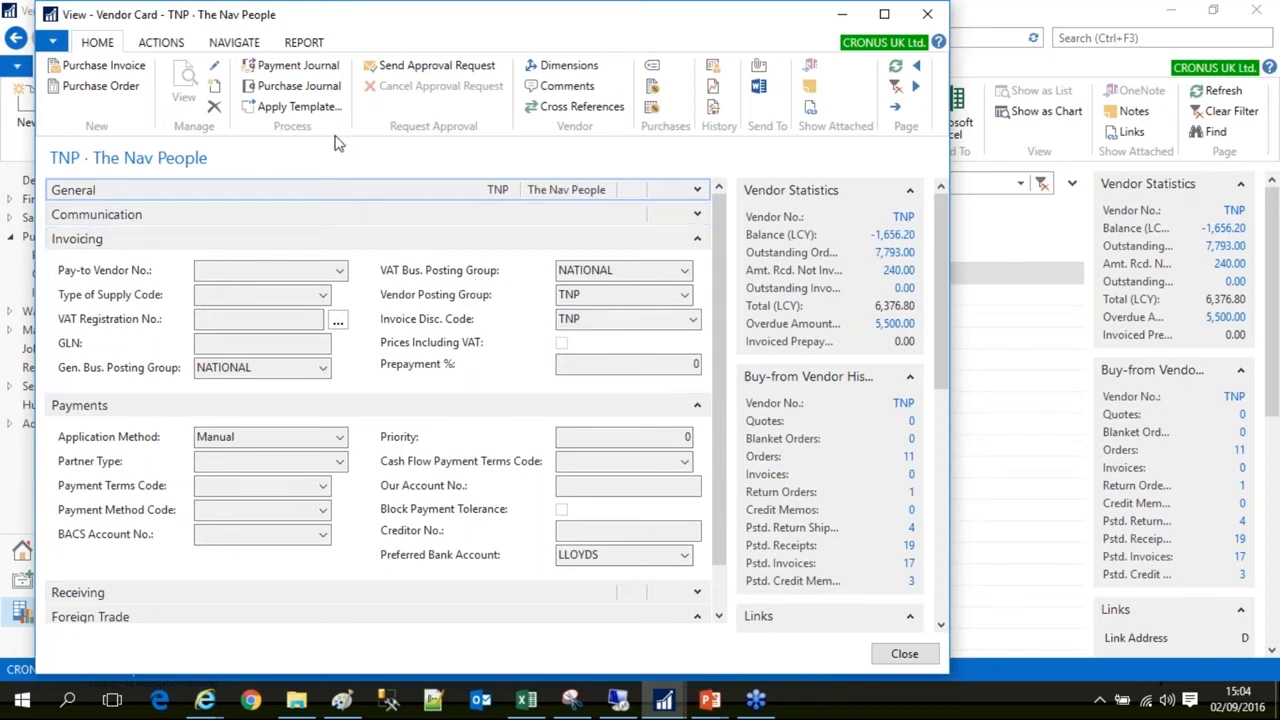
left_click(310, 112)
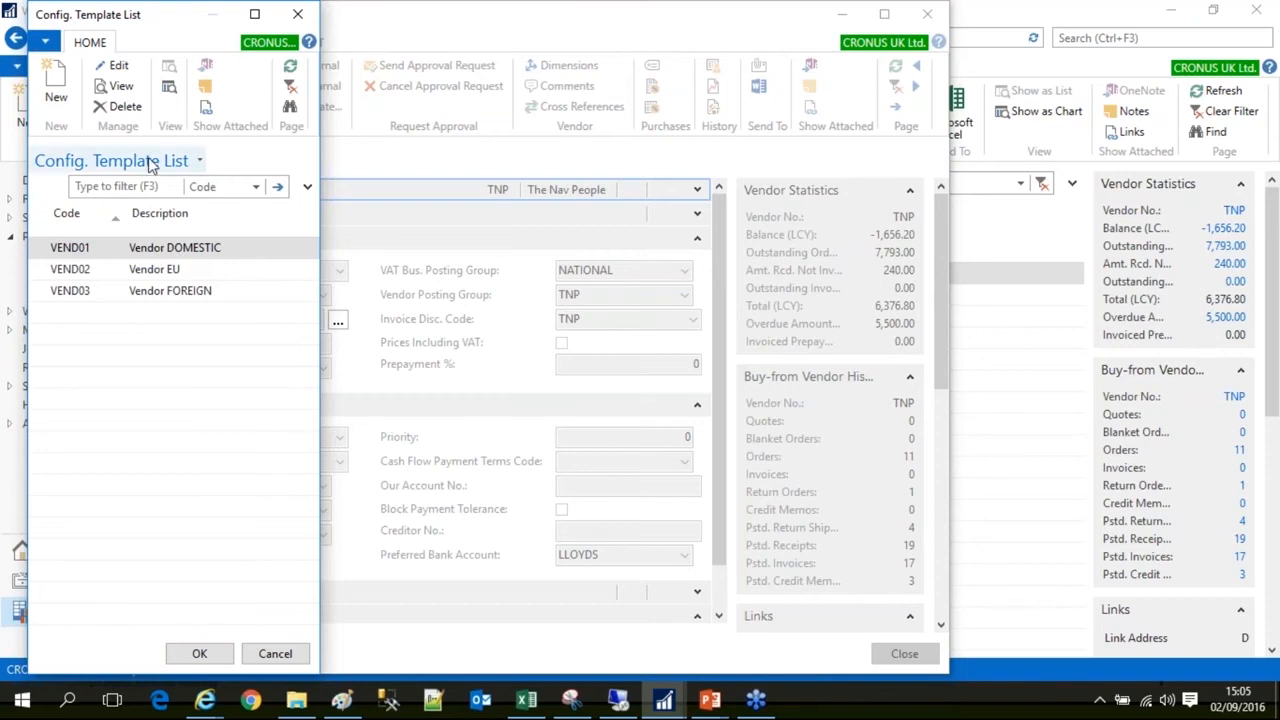
left_click(166, 272)
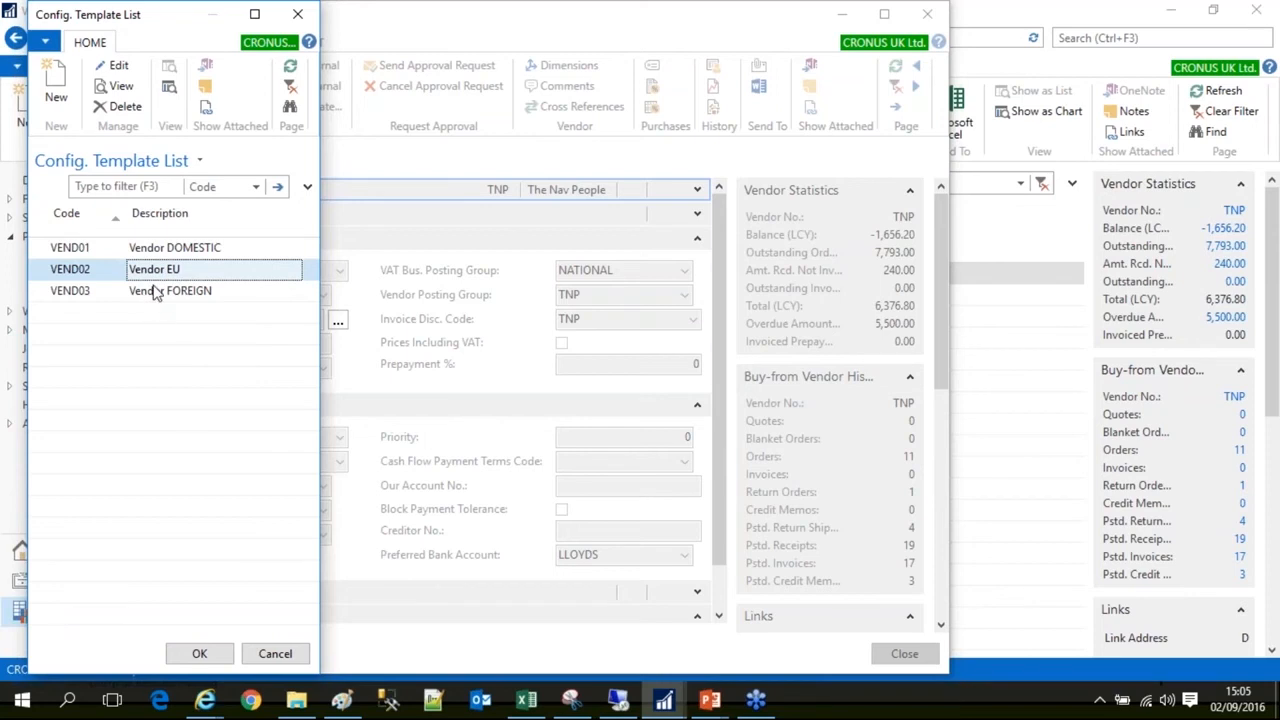
left_click(200, 655)
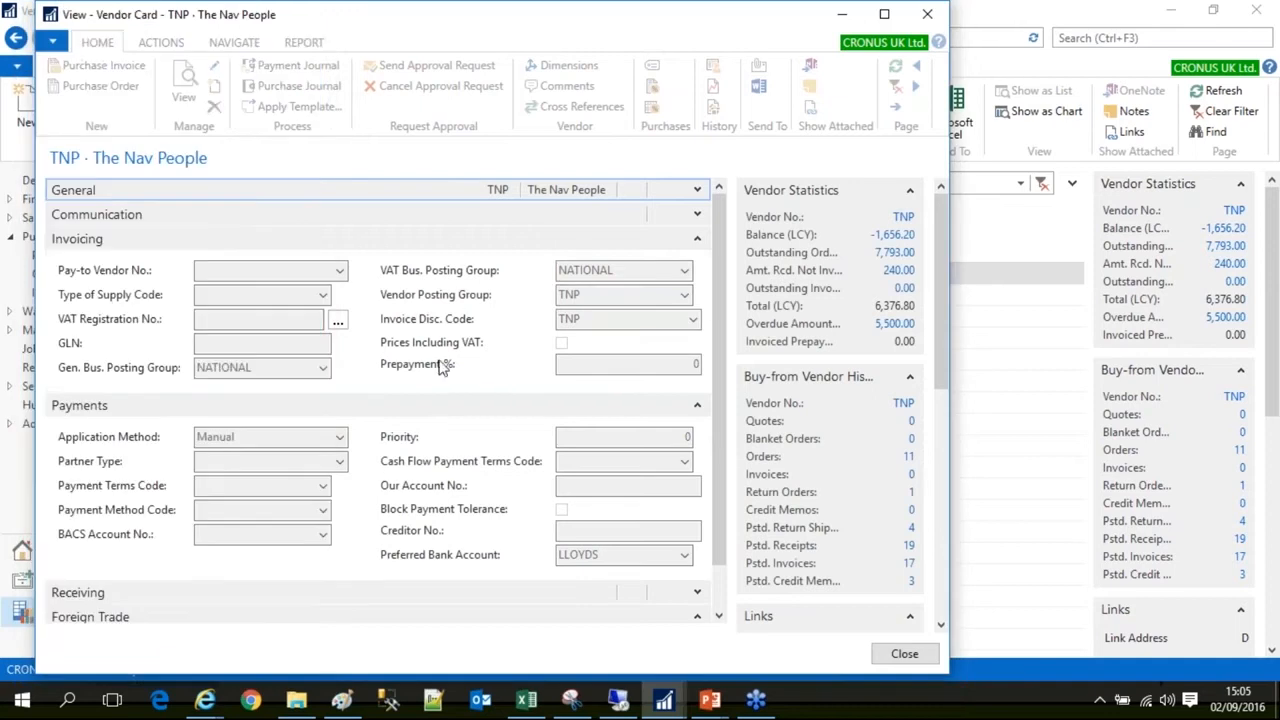
Check the Payments and Foreign Trade settings on the vendor card with the other sections collapsed, and close the card.
left_click(698, 242)
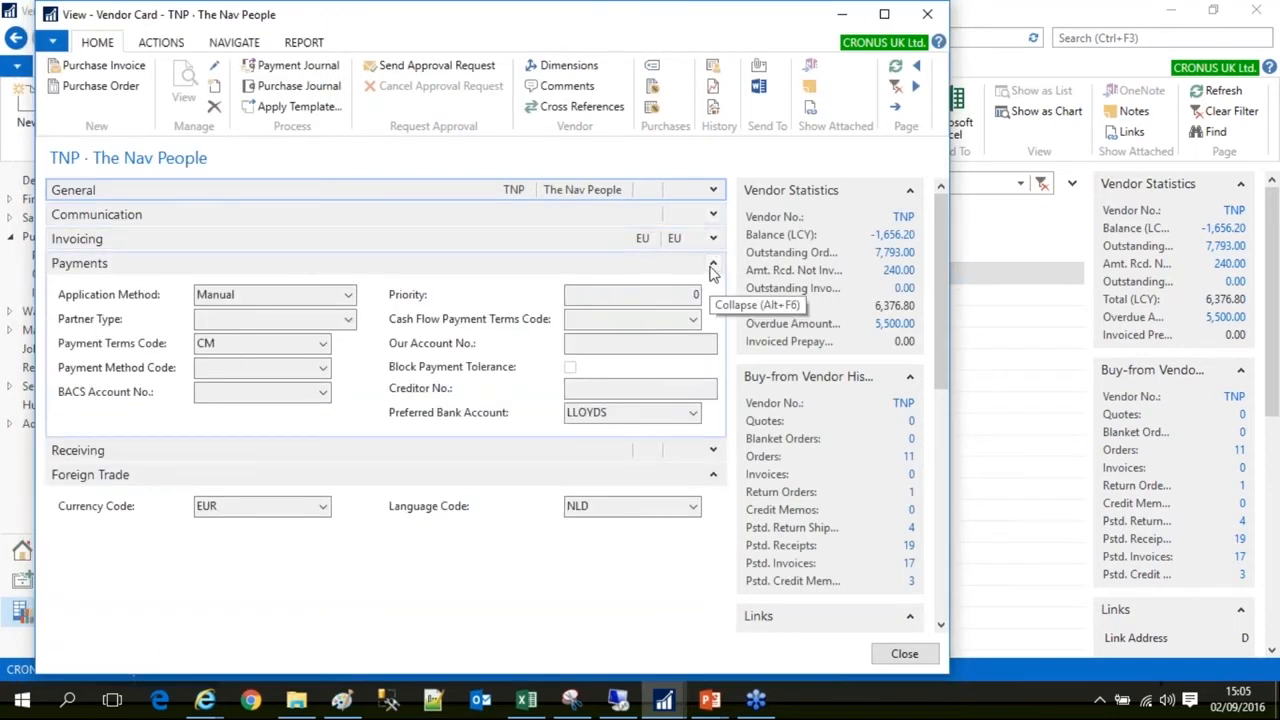
left_click(712, 269)
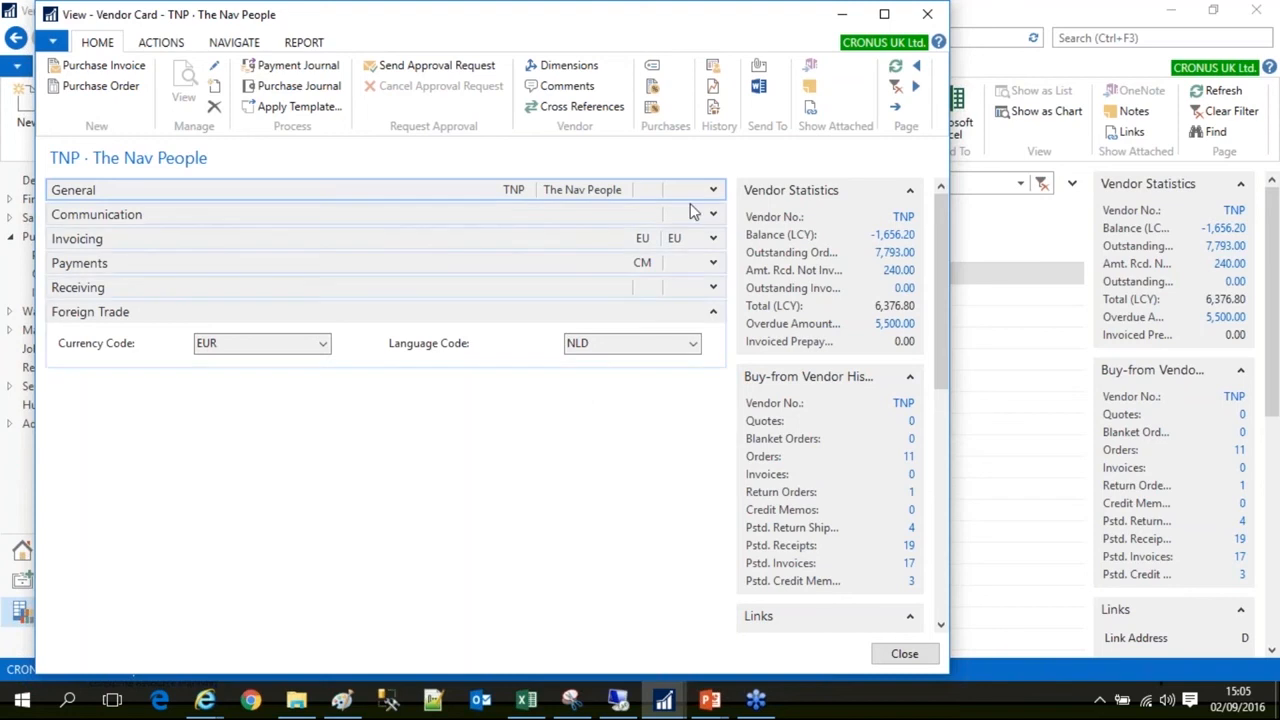
left_click(928, 14)
Search for the Items page, open it and browse through the item records.
left_click(1081, 40)
type("Item")
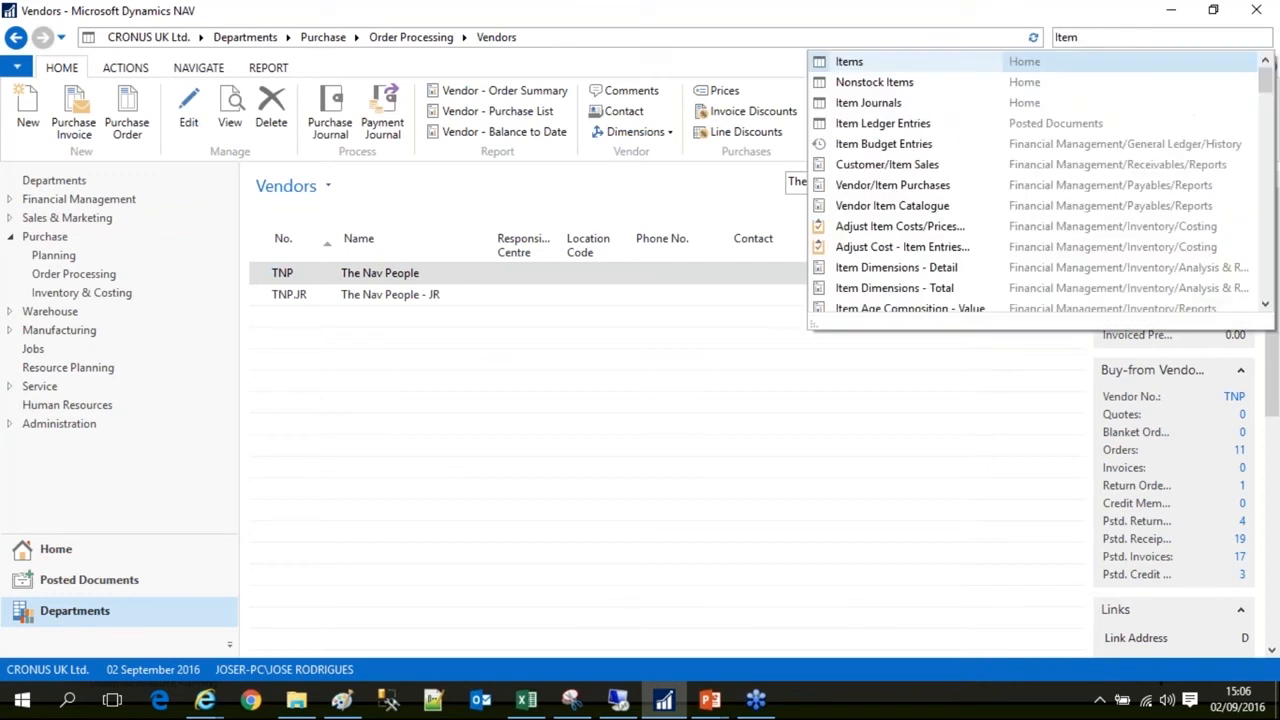
left_click(850, 62)
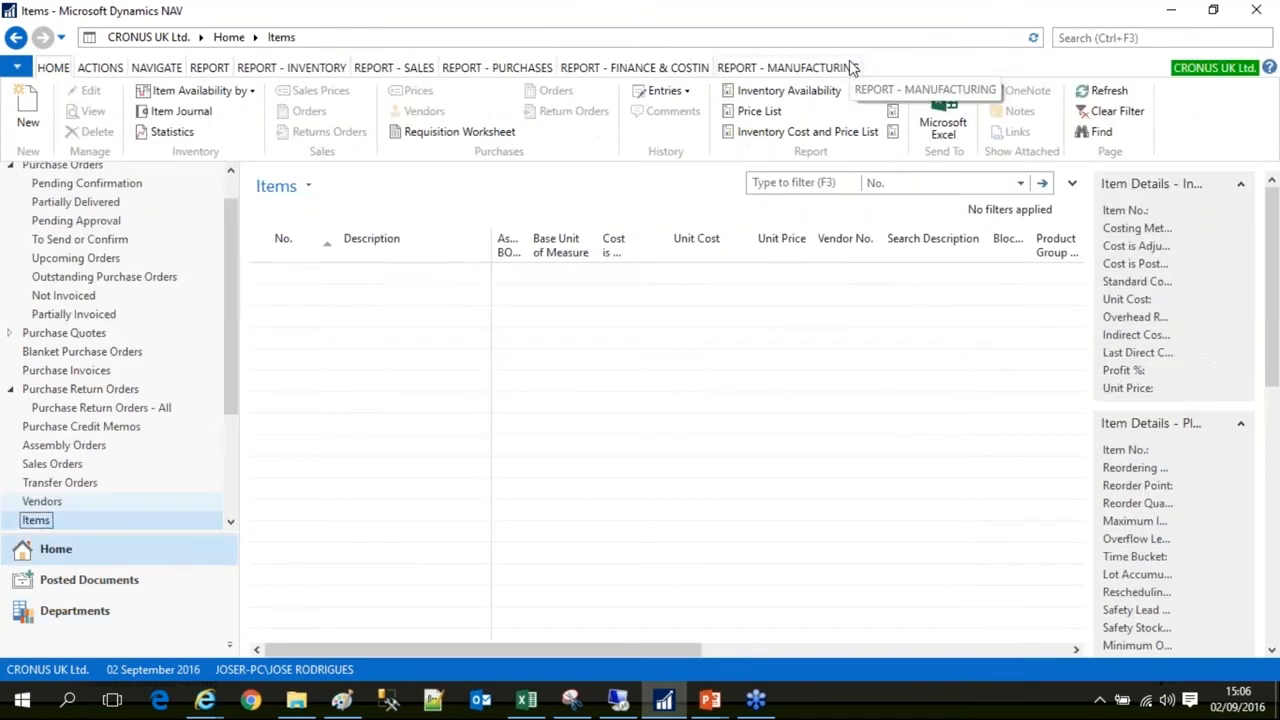
scroll(425, 337, "up", 6)
scroll(425, 330, "up", 5)
scroll(423, 310, "down", 9)
scroll(423, 303, "down", 2)
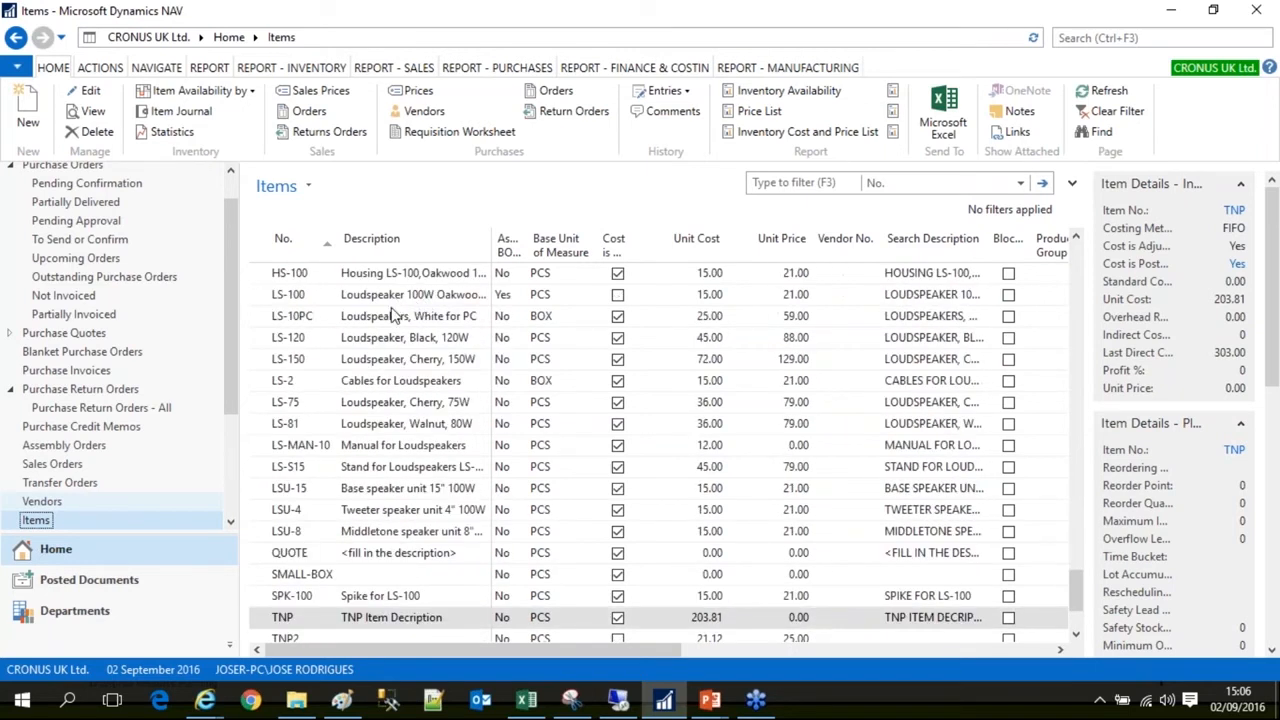
scroll(395, 316, "up", 8)
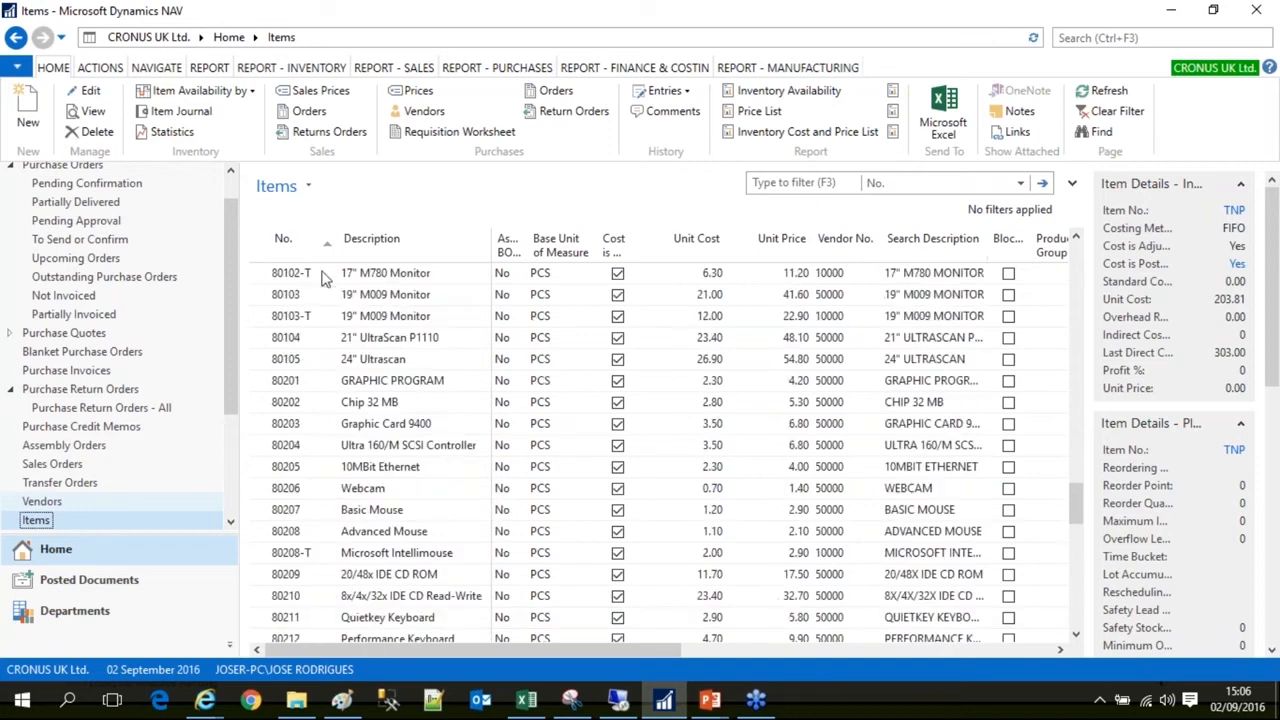
left_click(910, 186)
left_click(916, 228)
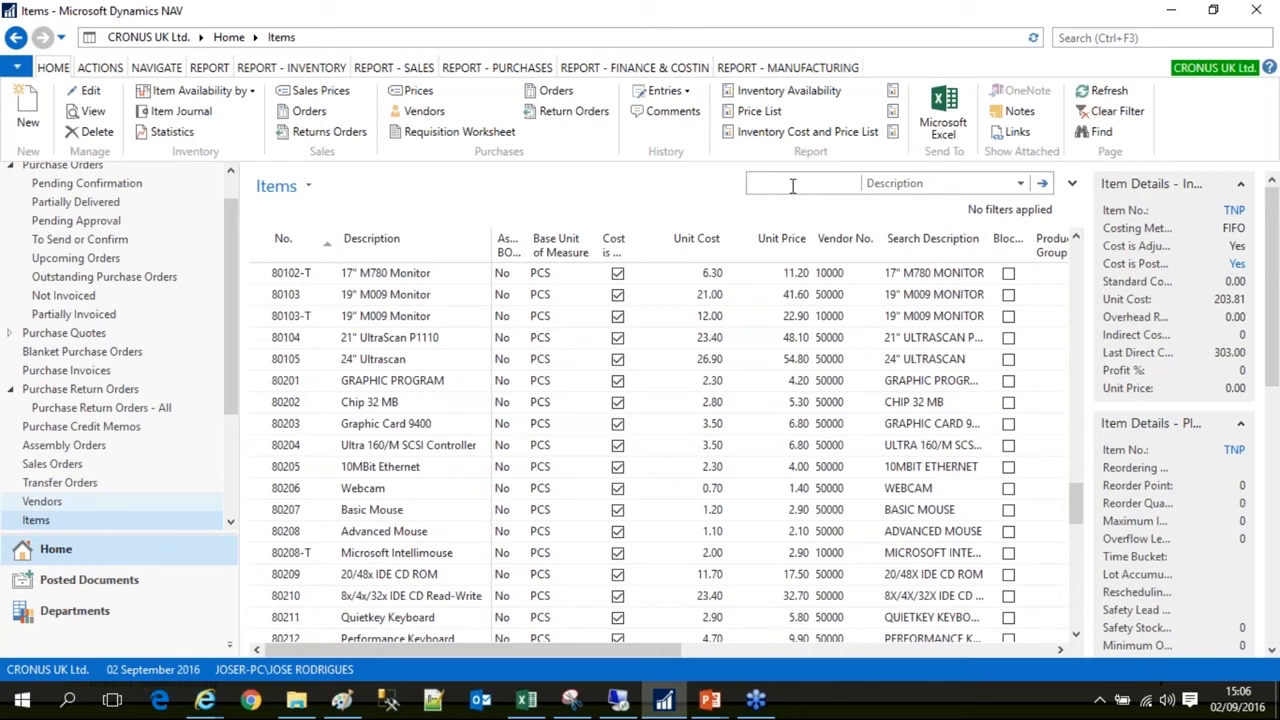
type("The")
Filter the Items list by No. with "TNP".
left_click(912, 195)
left_click(910, 207)
type("TNP")
key("Return")
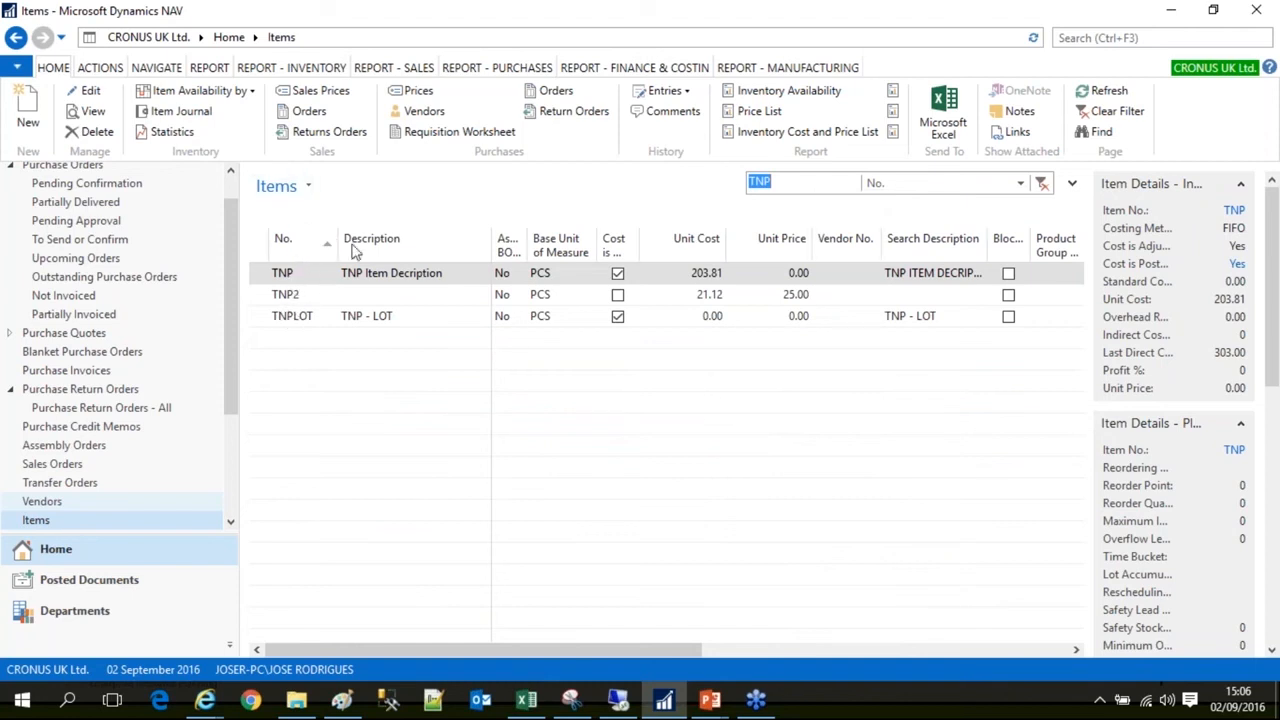
Open the item card of item TNP for viewing and look through the available base units of measure.
left_click(392, 278)
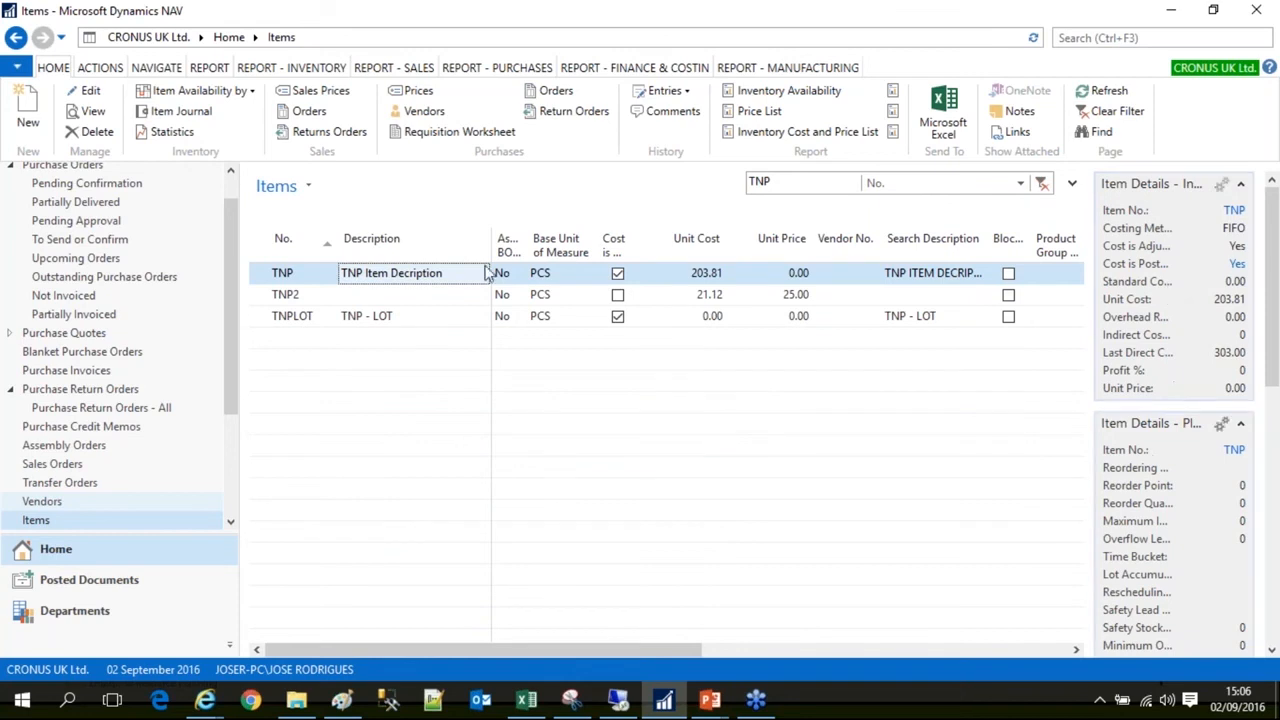
left_click(92, 113)
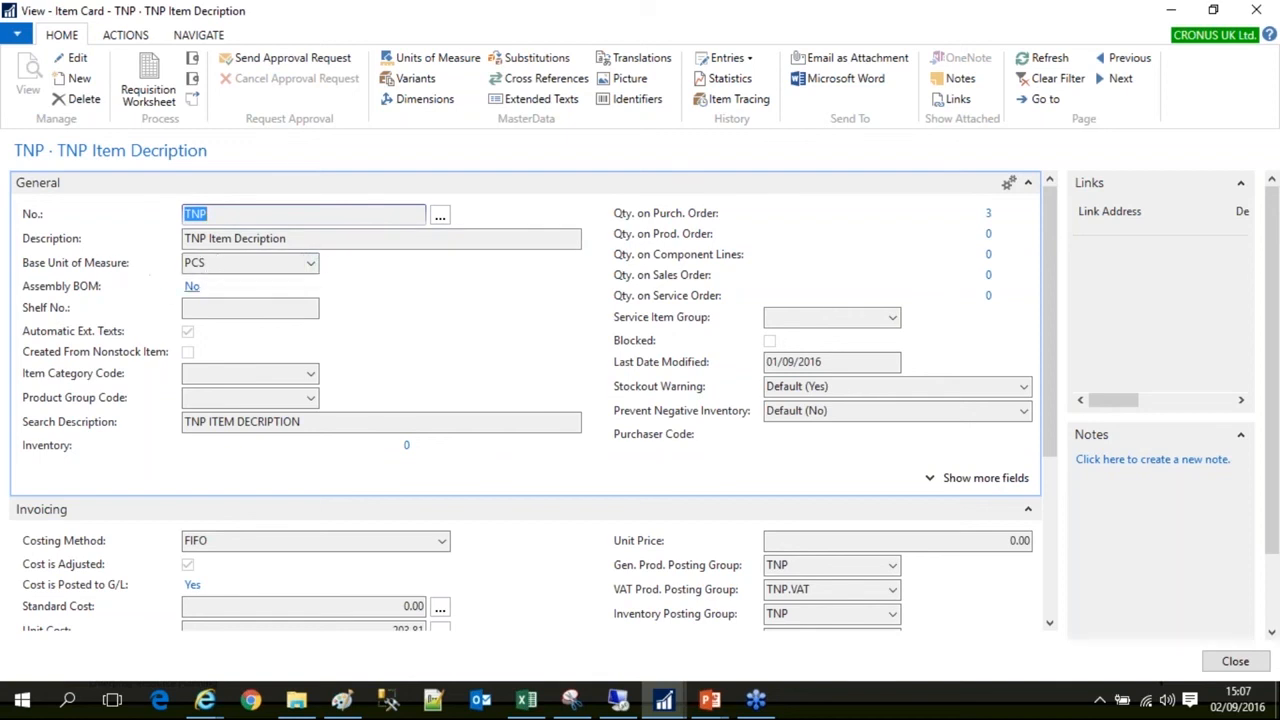
left_click(224, 266)
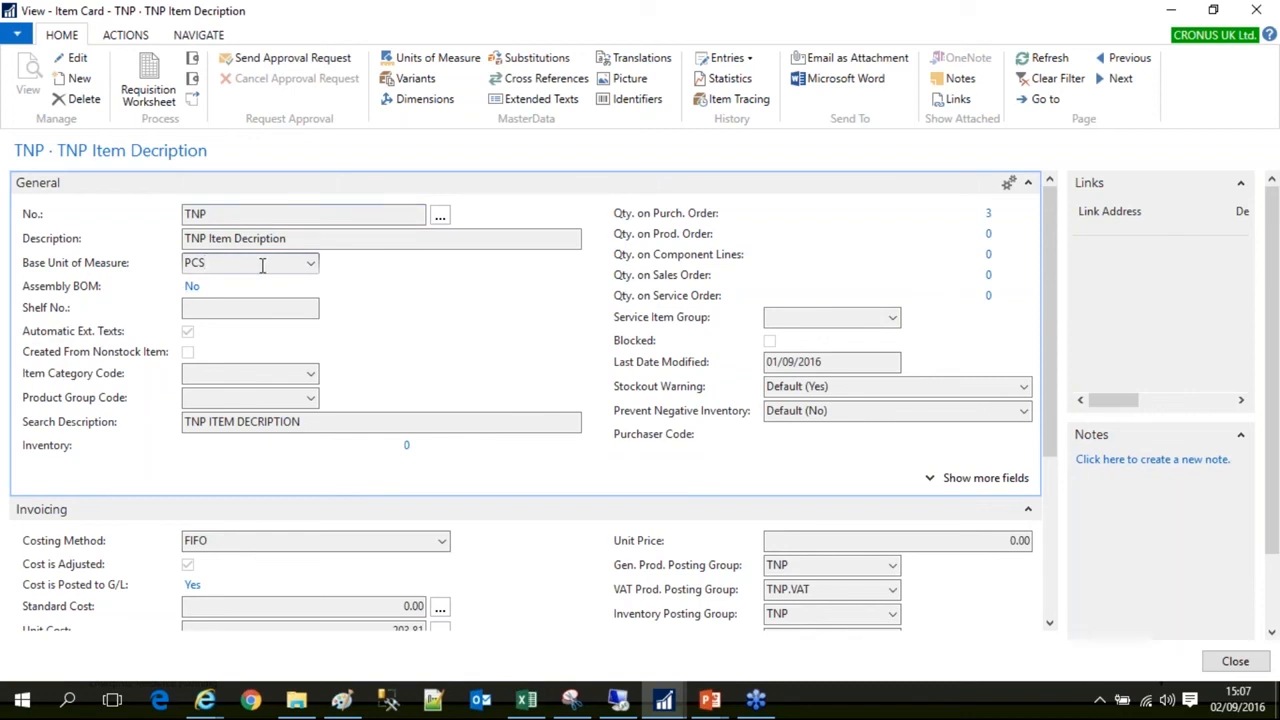
left_click(310, 264)
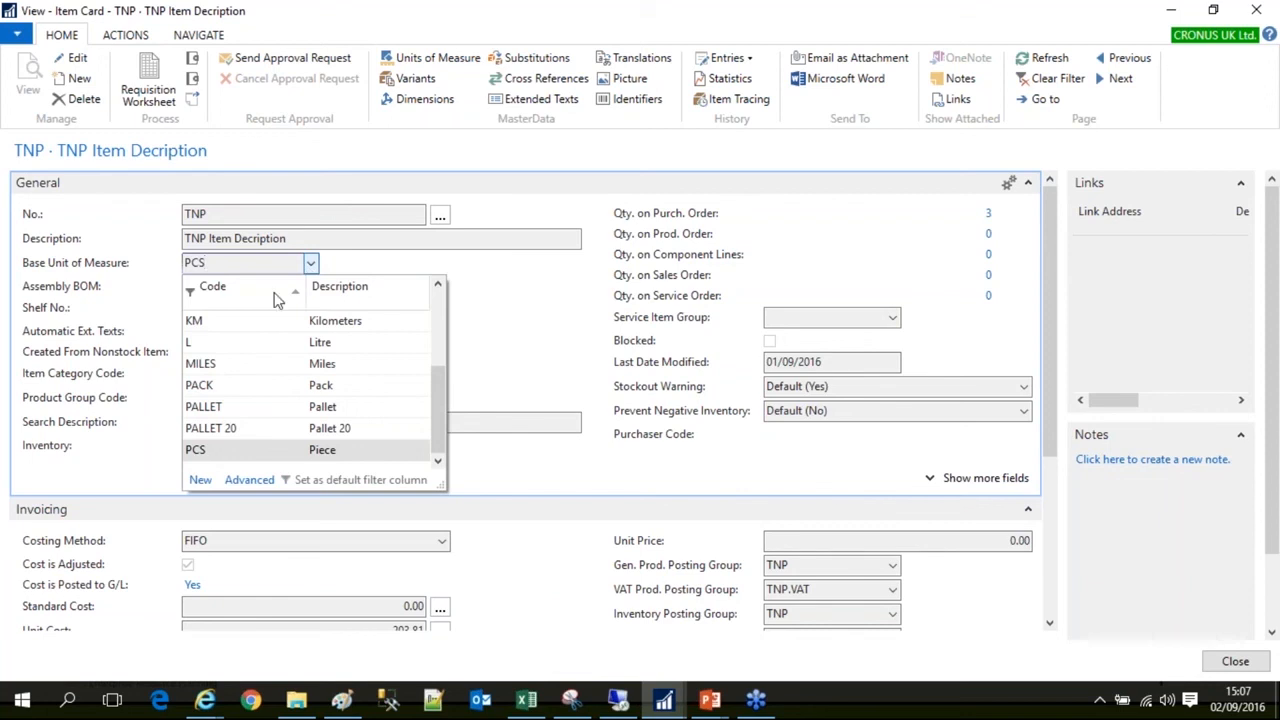
left_click(490, 322)
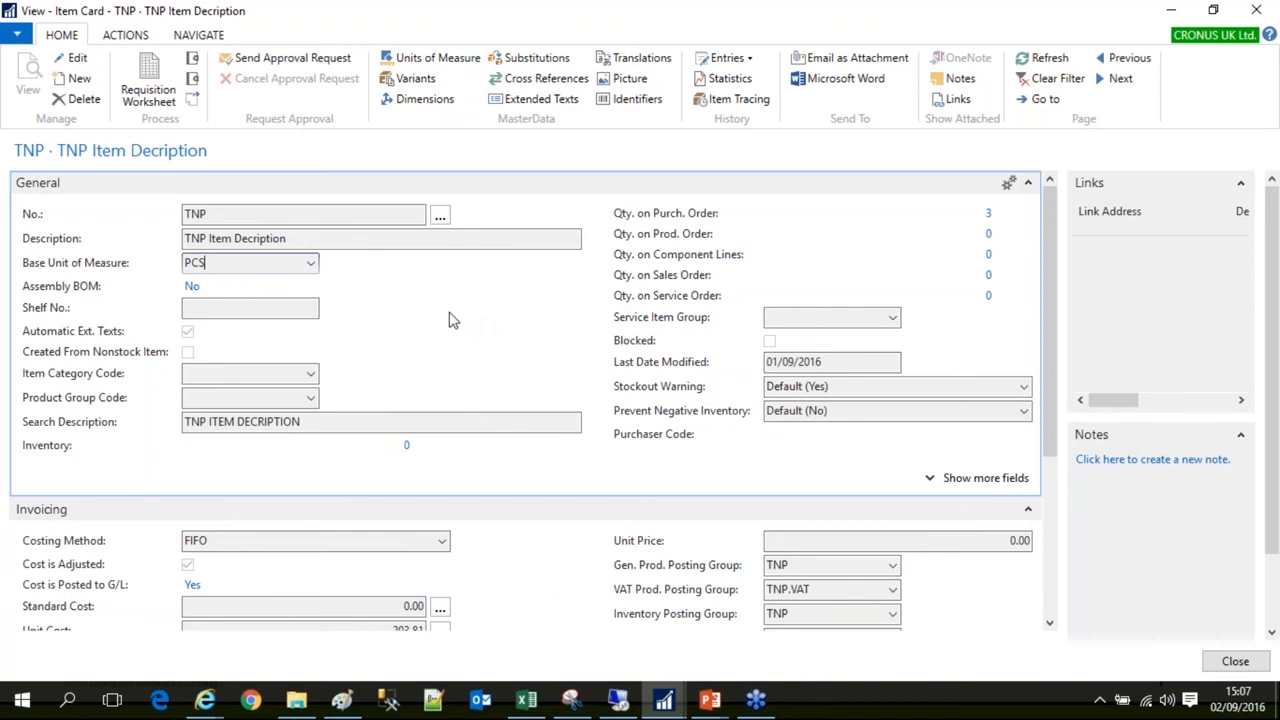
Examine the costing and posting group fields in the Invoicing section of the TNP item card.
scroll(427, 310, "down", 2)
scroll(423, 310, "up", 2)
scroll(403, 307, "down", 2)
scroll(345, 262, "down", 2)
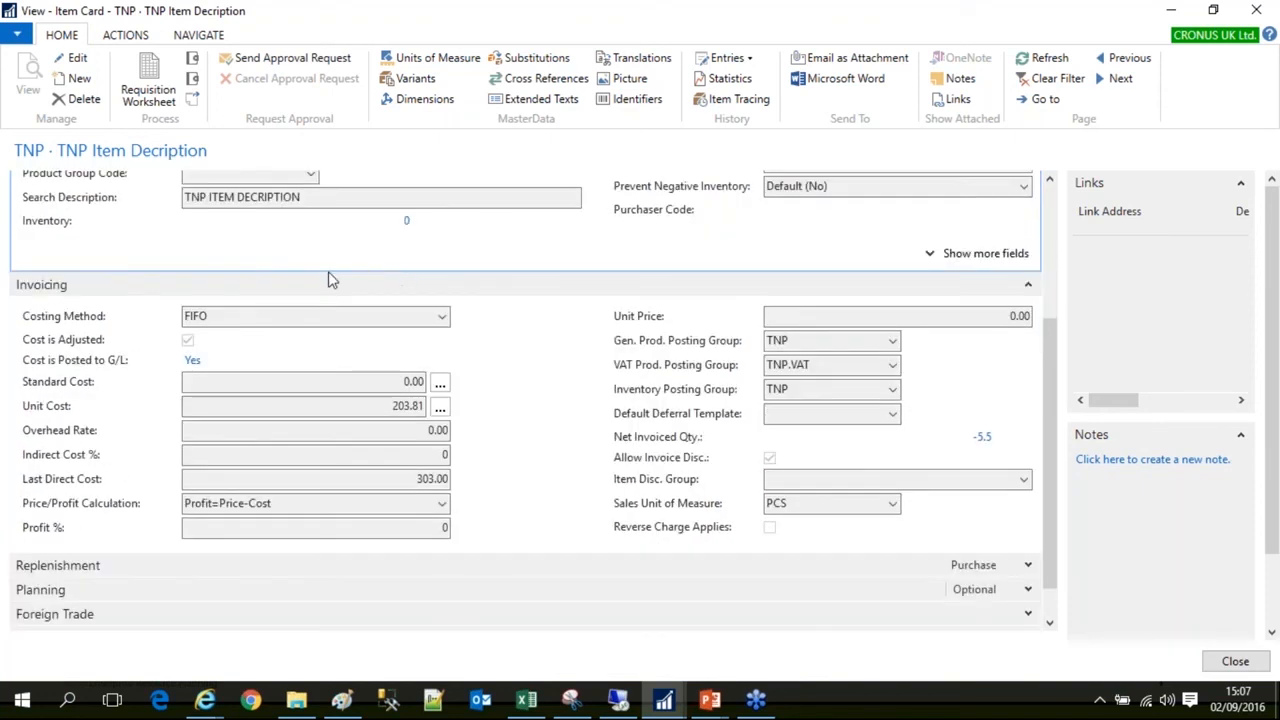